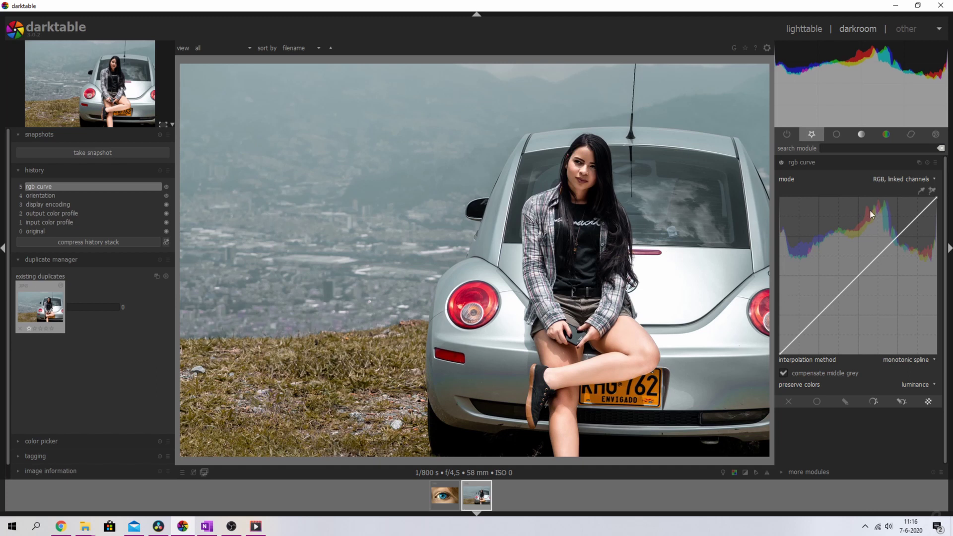
Try the rgb curve presets contrast - high (gamma 2.2), contrast - med (gamma 2.2) and a darkening curve.
click(935, 162)
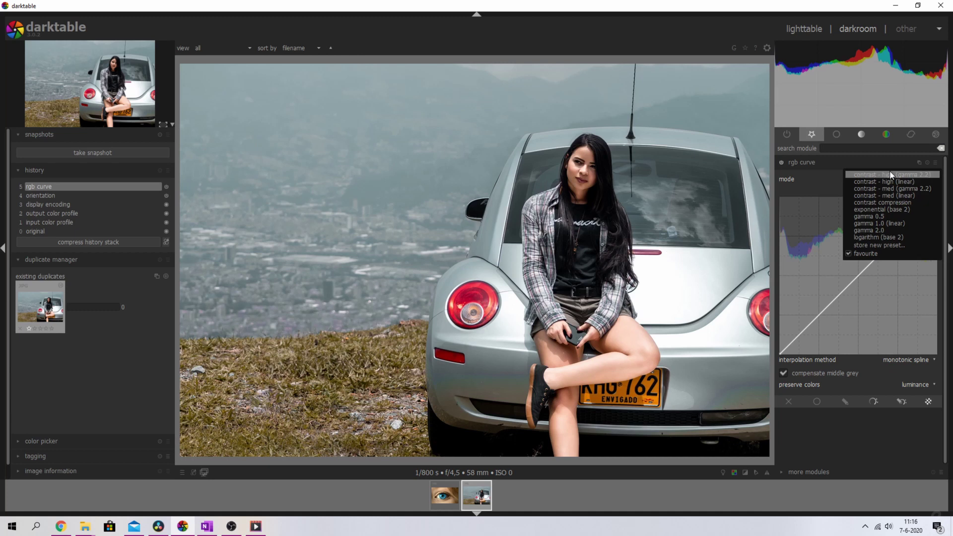
click(888, 174)
click(936, 165)
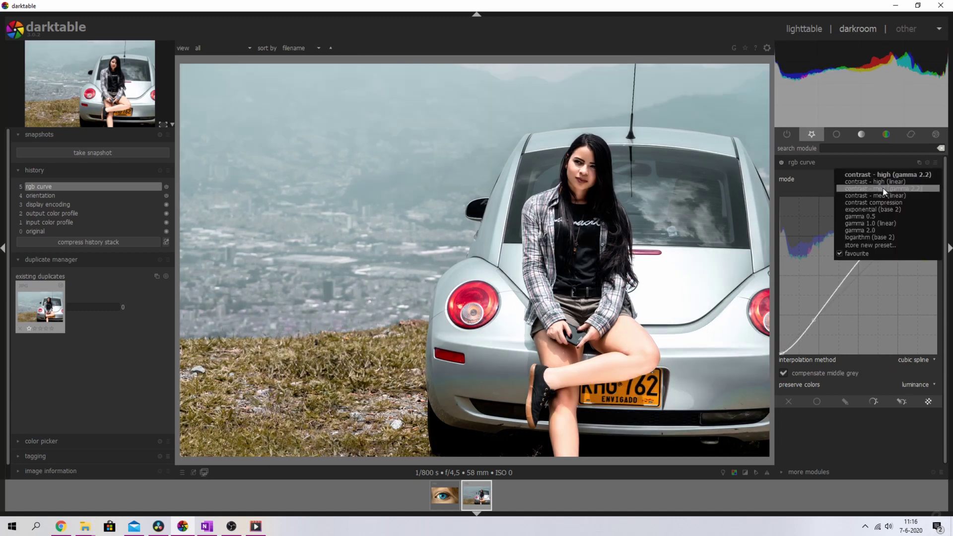
click(886, 189)
click(936, 166)
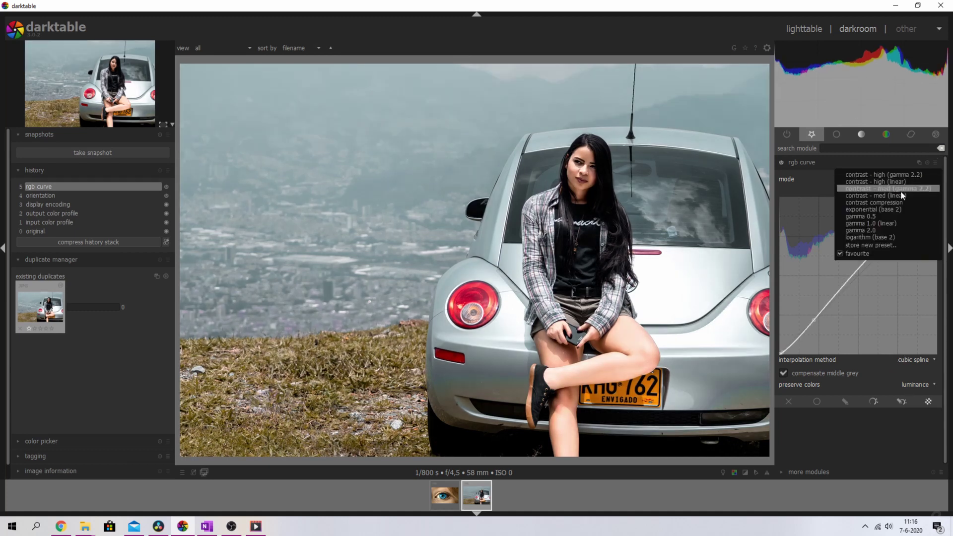
click(874, 232)
Reset the curve, keep linked-channels mode, and bend it into an S-shape.
click(927, 163)
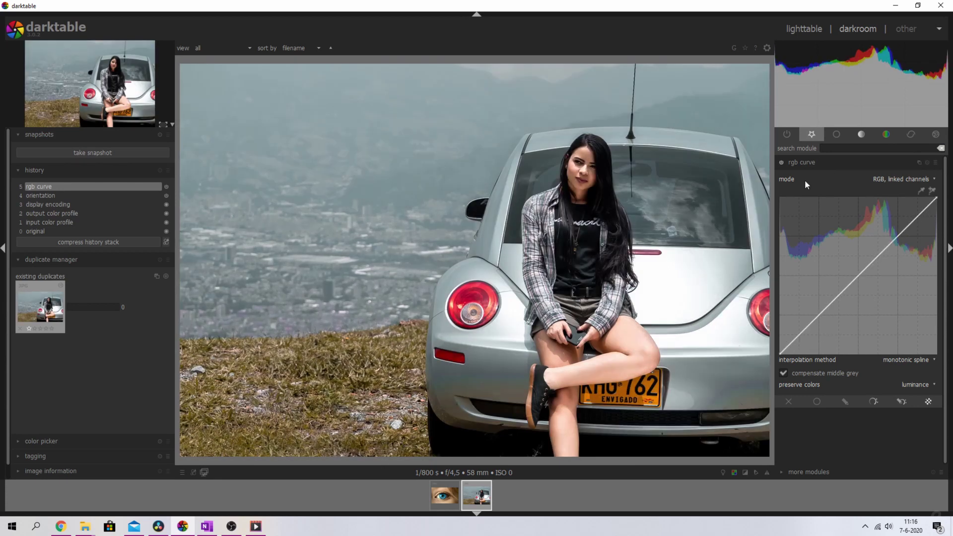
click(910, 177)
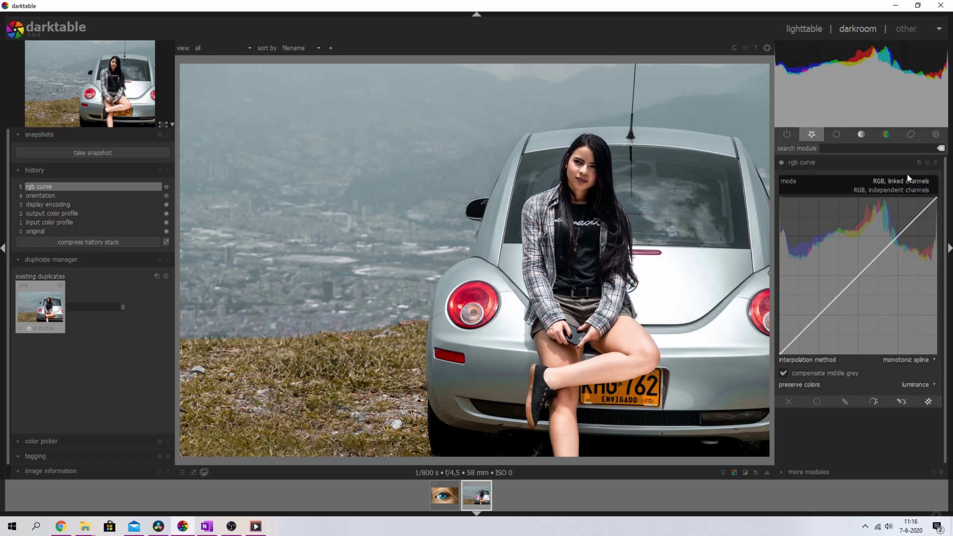
click(906, 177)
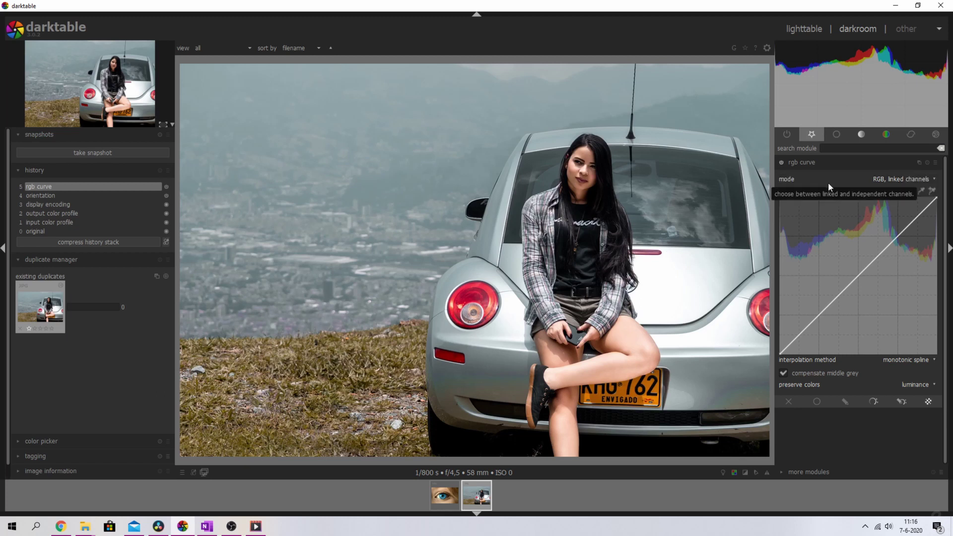
mouse_move(855, 281)
mouse_down()
mouse_move(844, 266)
mouse_move(847, 313)
mouse_move(847, 274)
mouse_up()
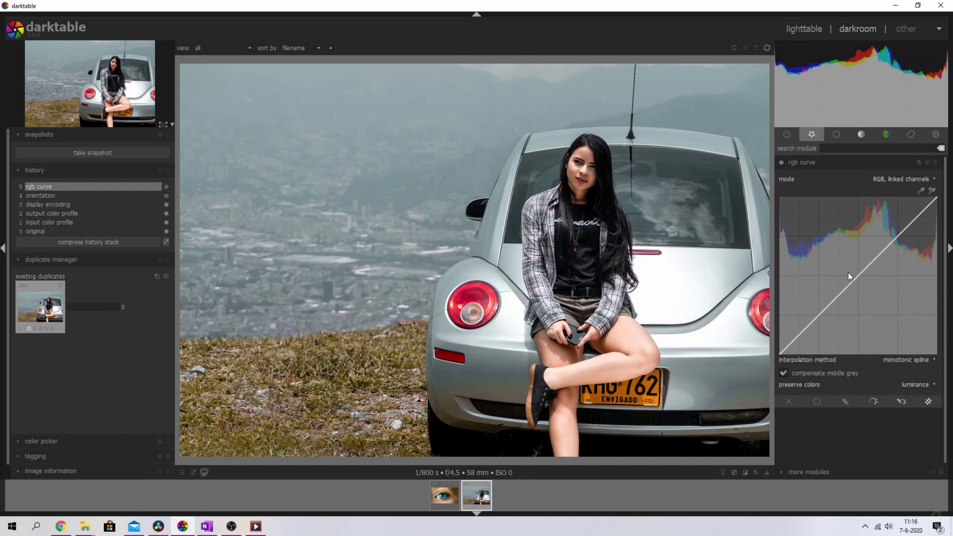
Try uniform blending on the RGB red channel with a bent curve, then reset the module.
click(817, 401)
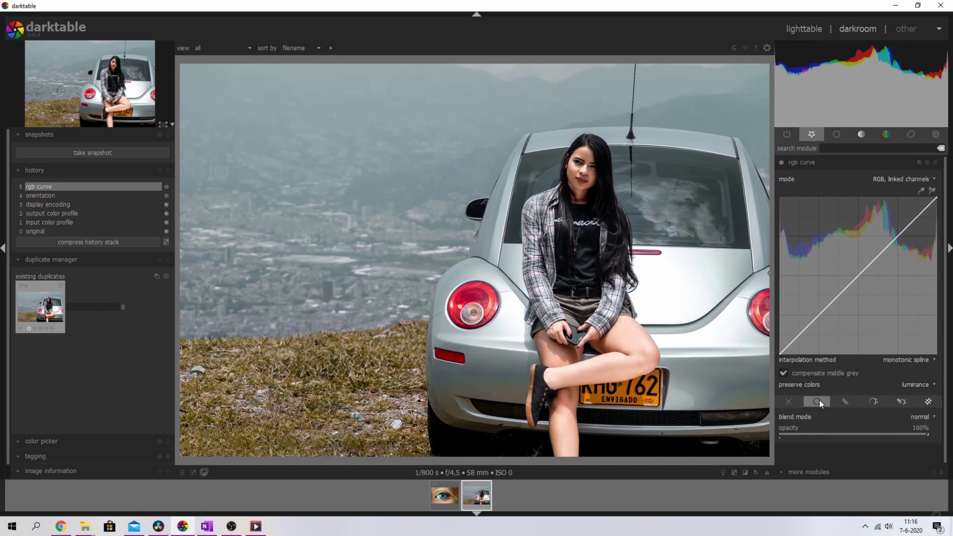
click(902, 416)
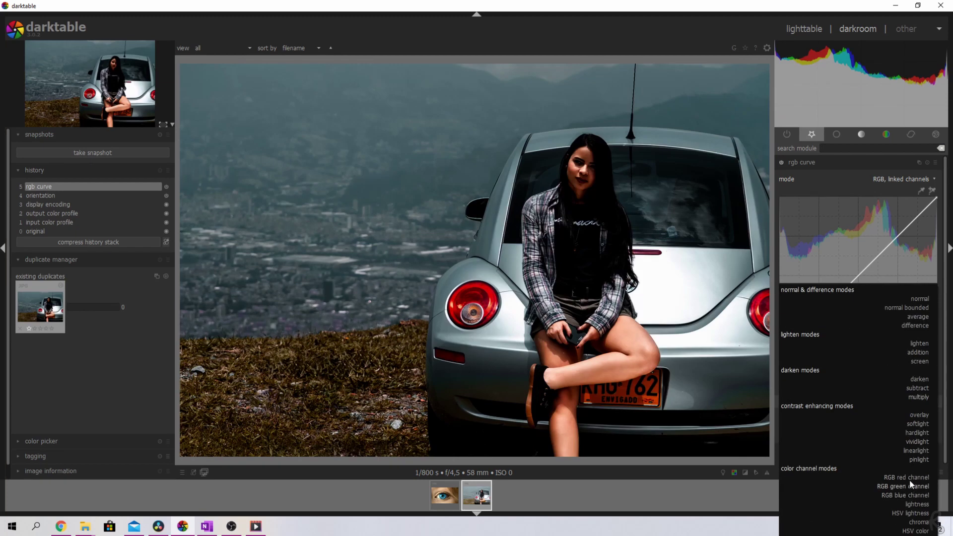
click(909, 477)
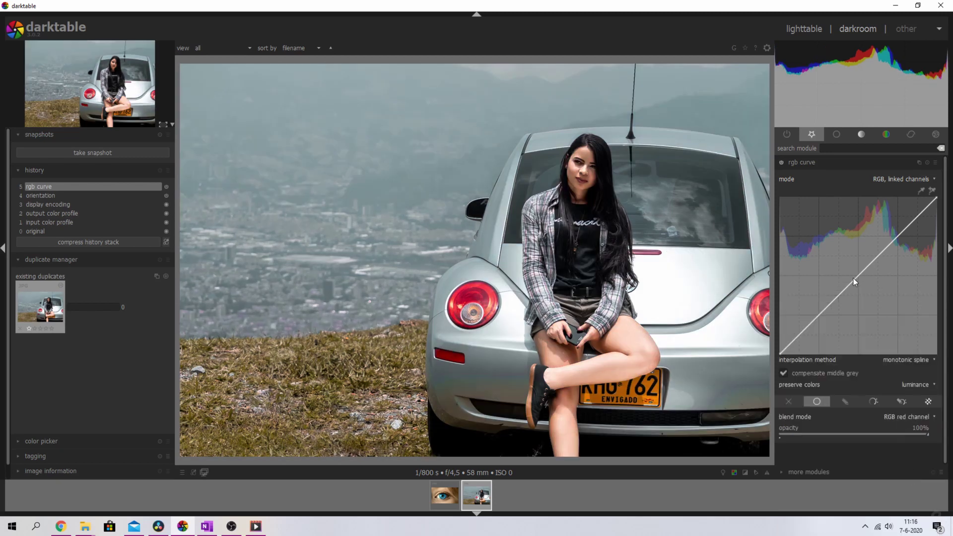
drag(852, 278, 845, 249)
double_click(845, 248)
click(927, 163)
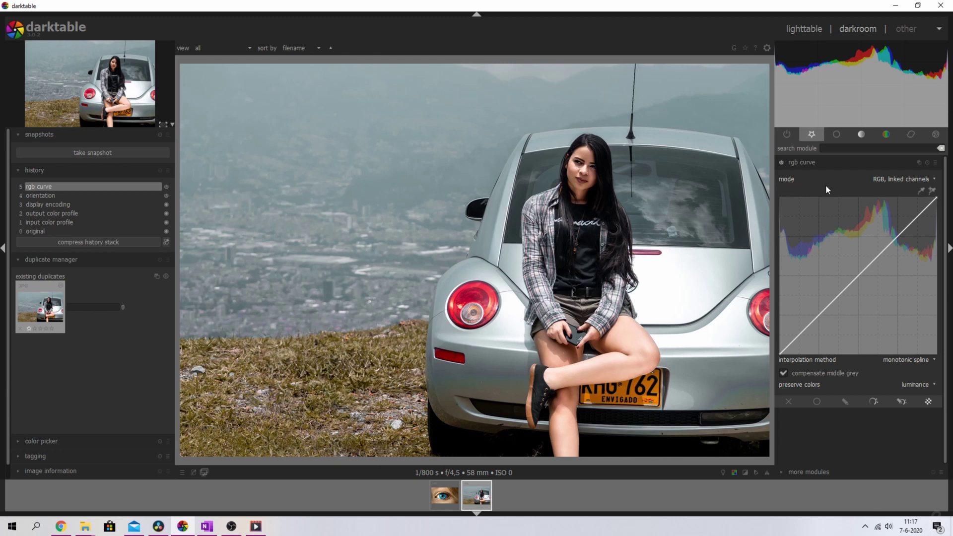
Switch the curve mode to RGB, independent channels and view the red, green and blue curves.
click(904, 178)
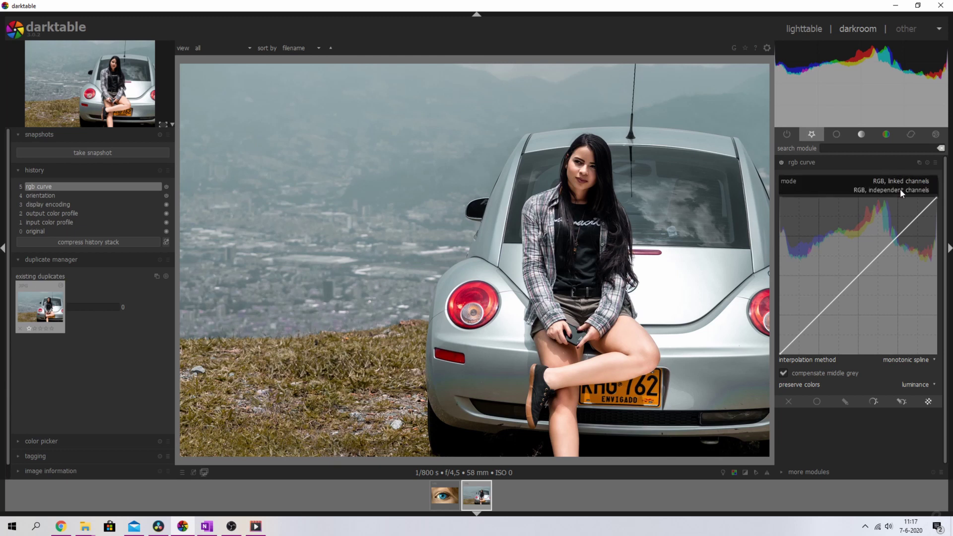
click(901, 191)
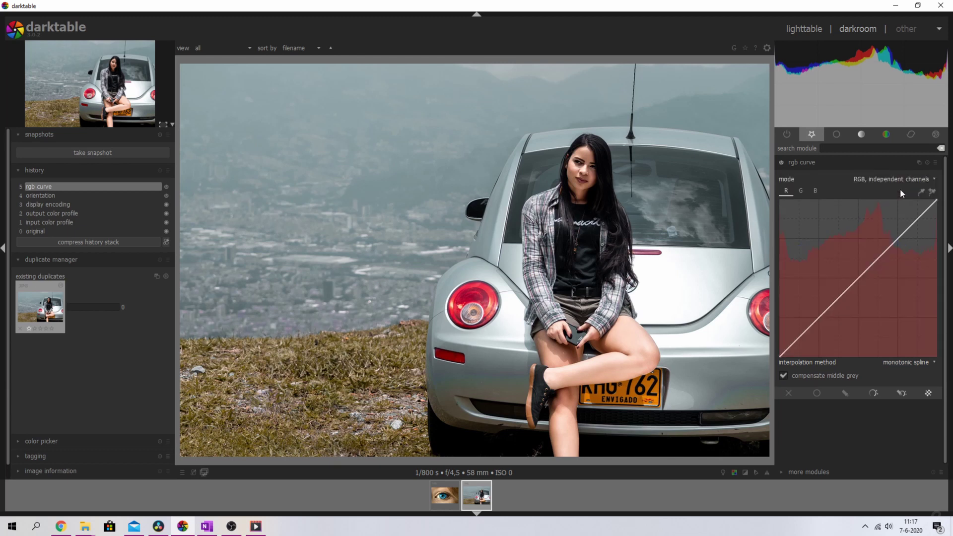
click(800, 191)
click(814, 191)
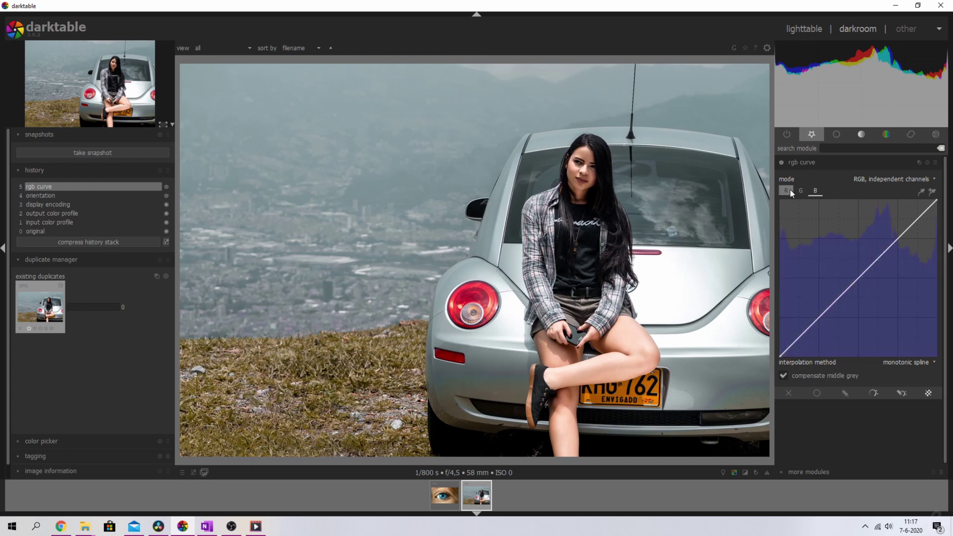
click(787, 191)
click(799, 191)
click(814, 191)
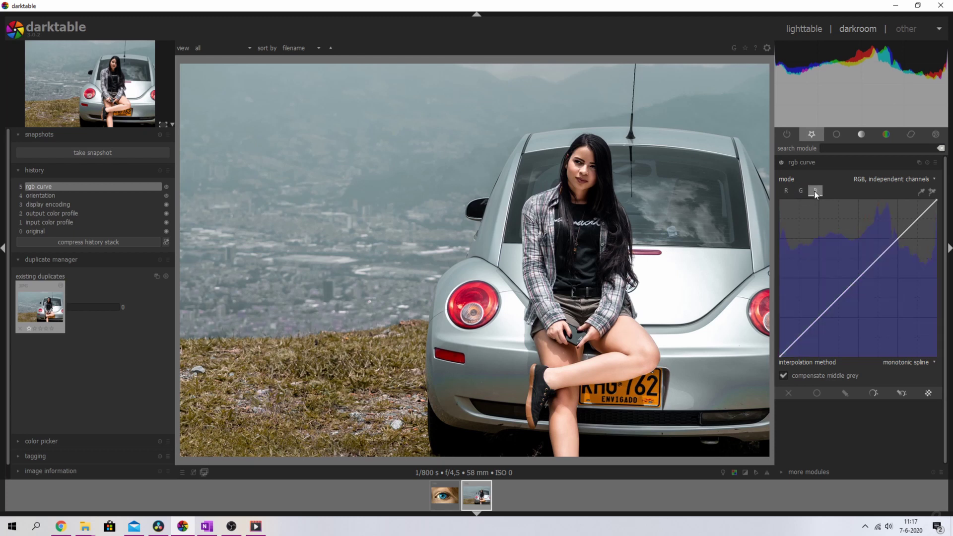
click(787, 193)
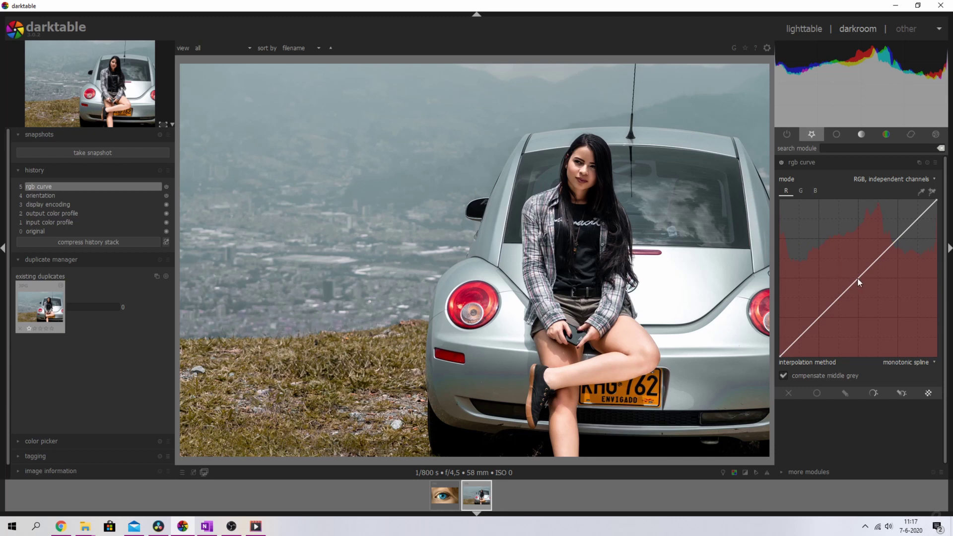
Bend the red, green and blue curves in turn, resetting each to a straight line.
drag(857, 279, 884, 295)
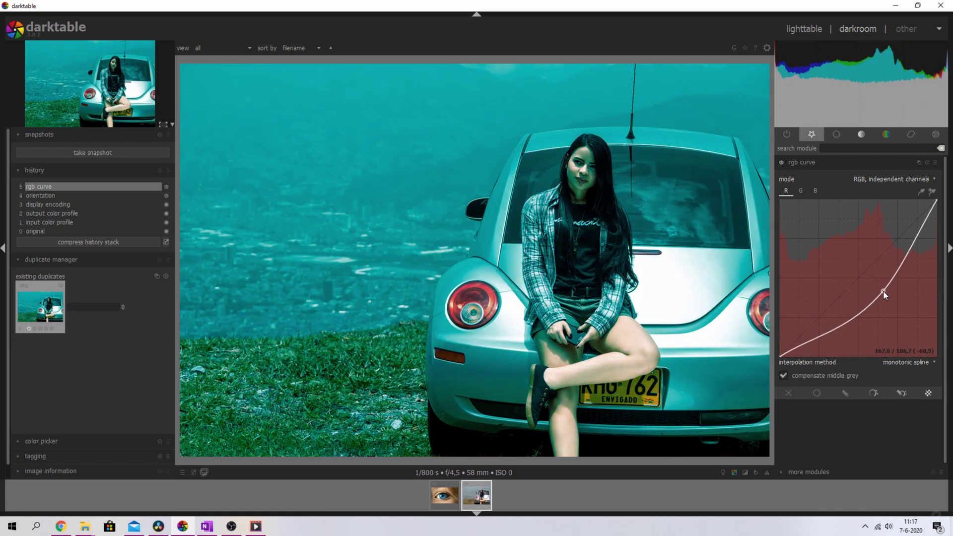
double_click(837, 242)
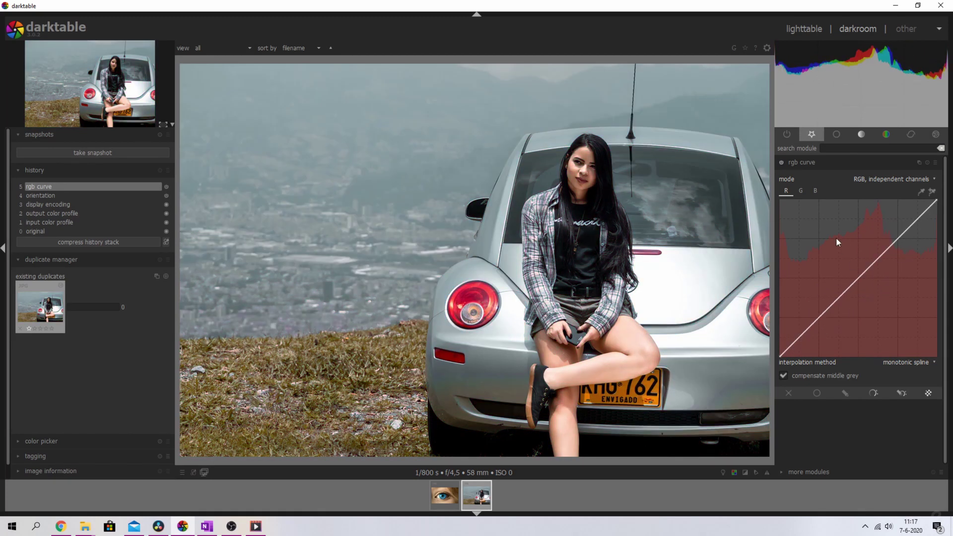
click(801, 190)
drag(858, 278, 880, 303)
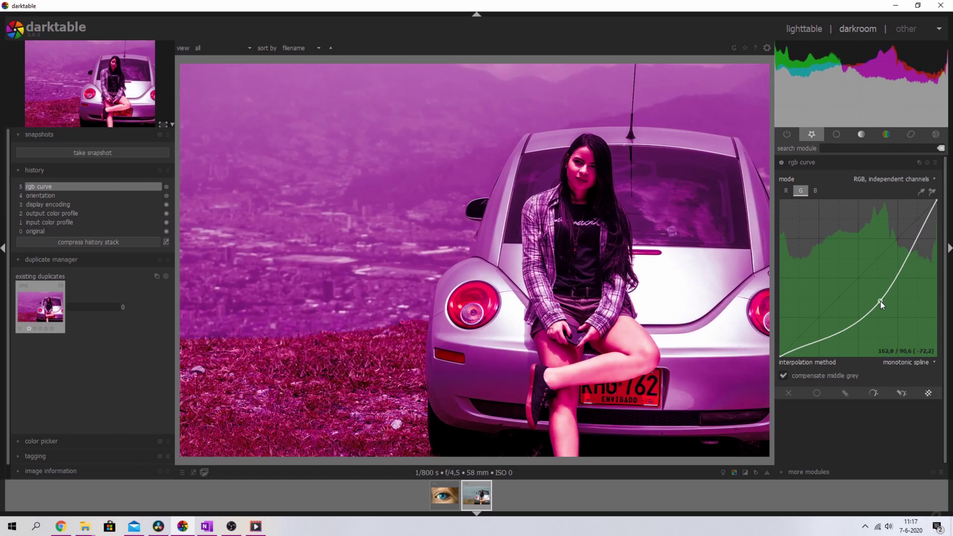
double_click(880, 302)
click(816, 193)
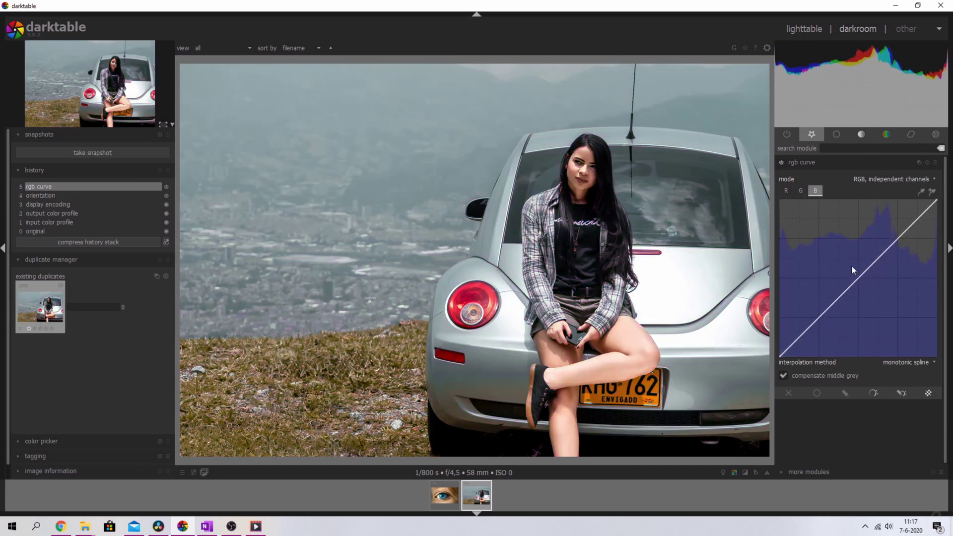
drag(851, 269, 883, 322)
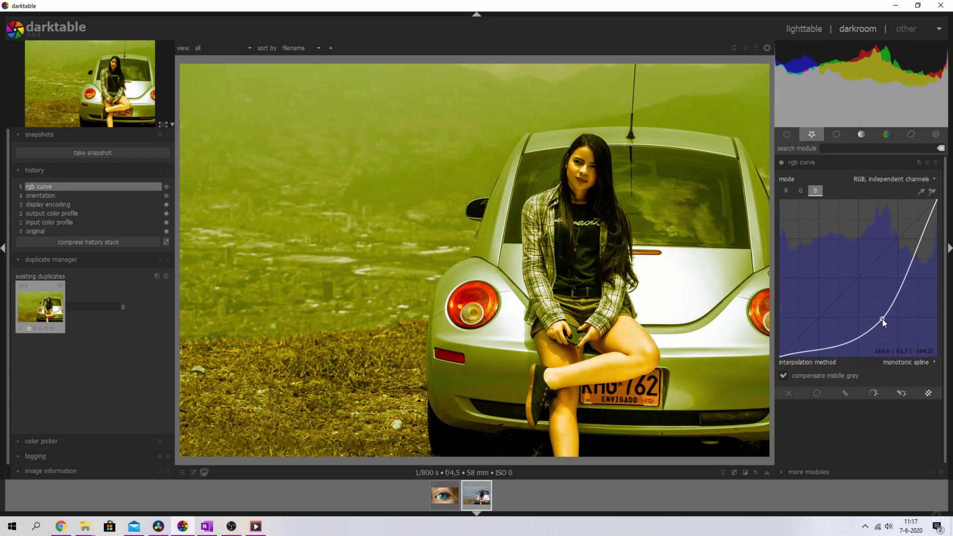
double_click(883, 319)
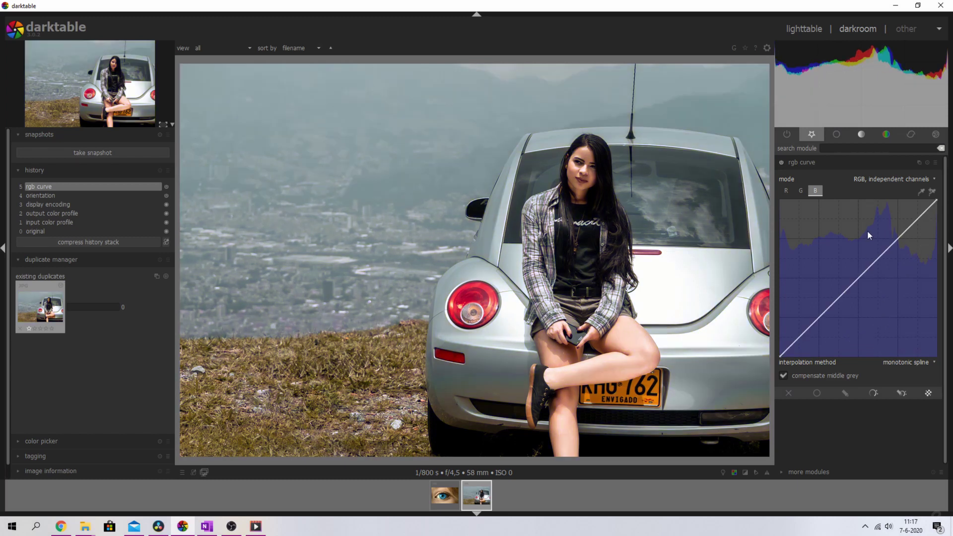
Reset the rgb curve module and set the area picker over the car's rear window.
click(926, 162)
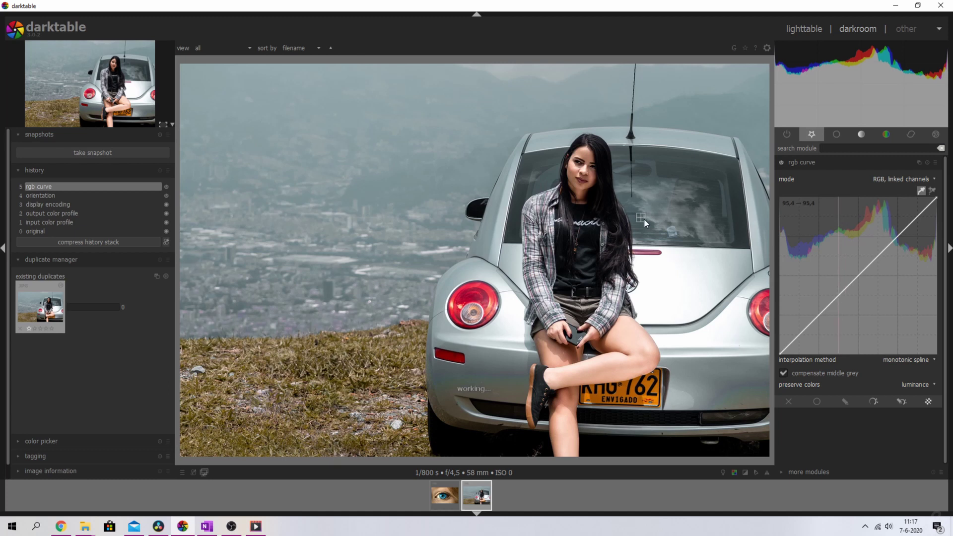
right_click(919, 193)
mouse_move(496, 240)
mouse_down()
mouse_move(521, 278)
mouse_move(558, 298)
mouse_up()
drag(730, 264, 695, 274)
Auto-build curves from sampled car areas and the tail light, then reset to straight.
click(931, 190)
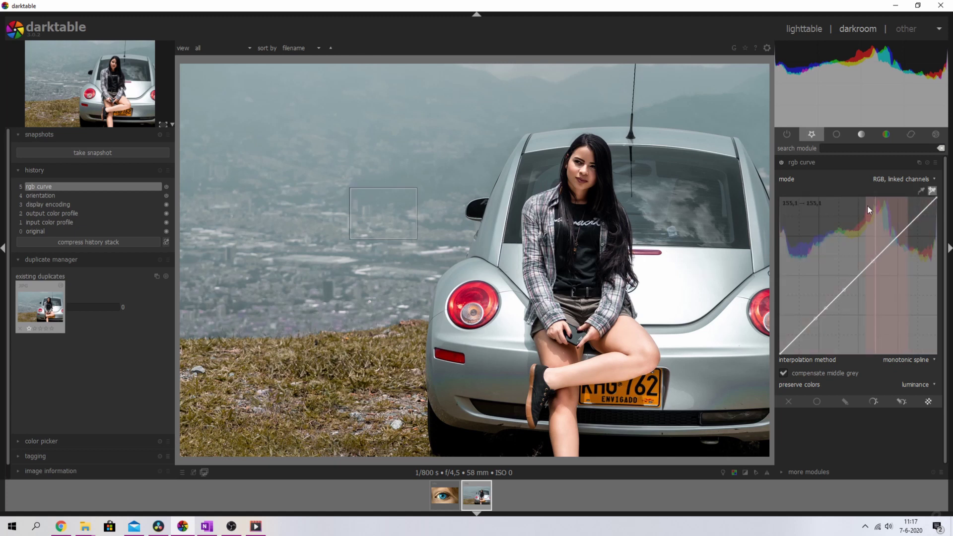
drag(504, 270, 509, 271)
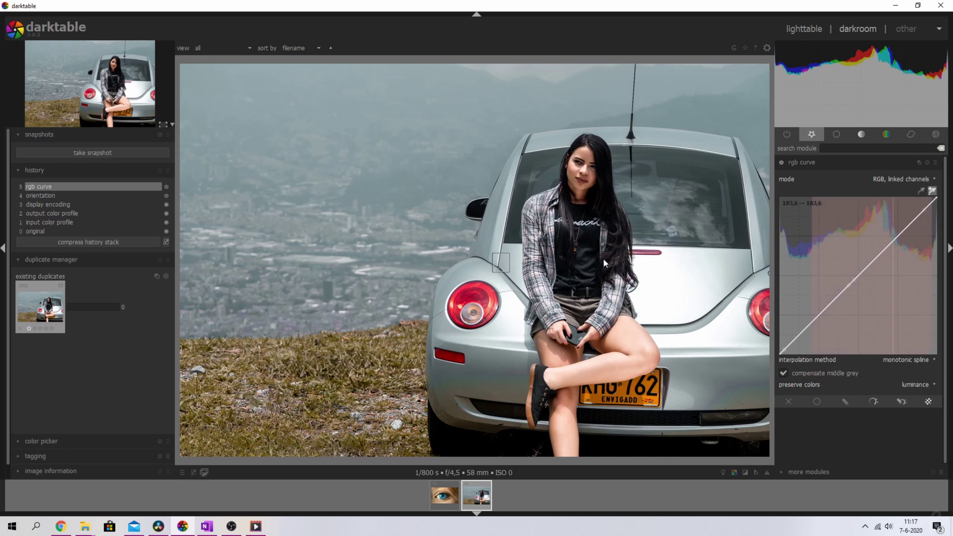
drag(614, 256, 642, 271)
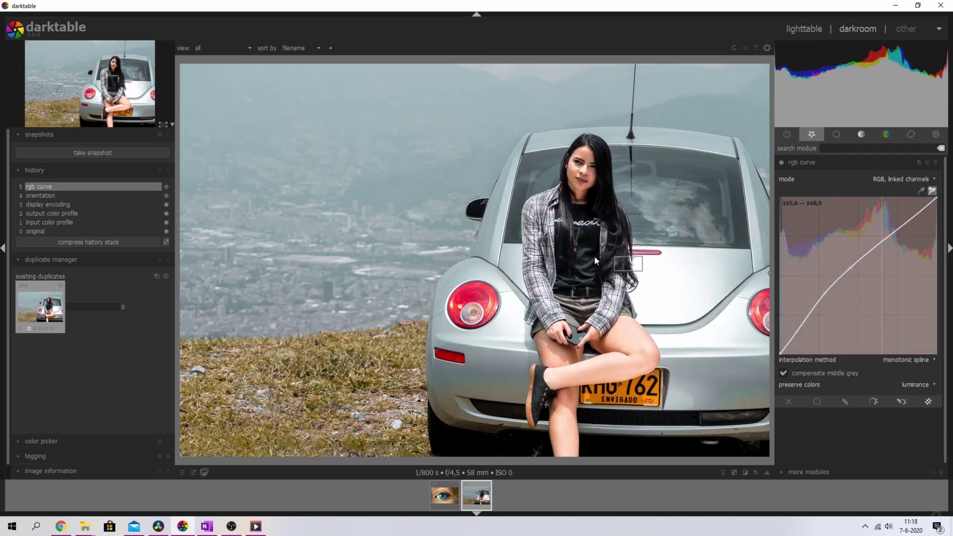
click(583, 268)
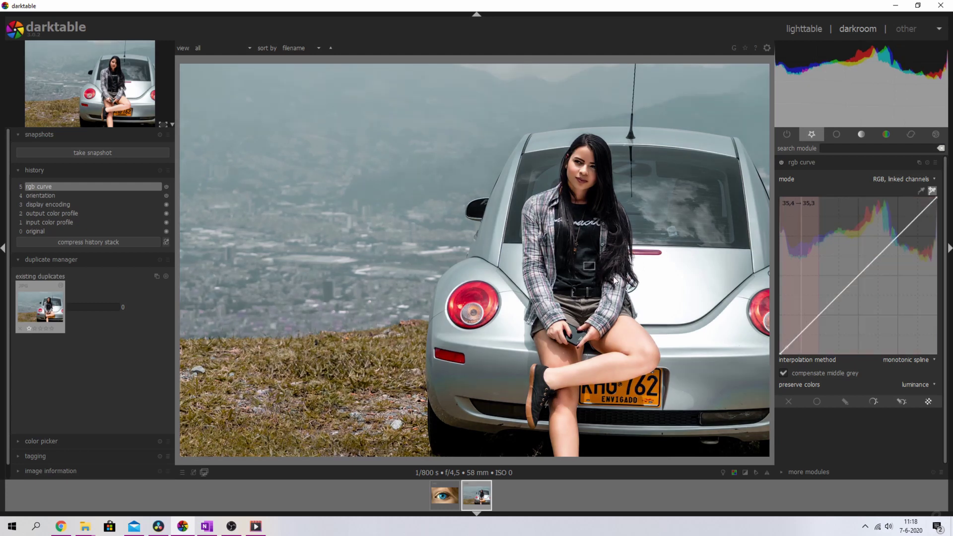
click(755, 307)
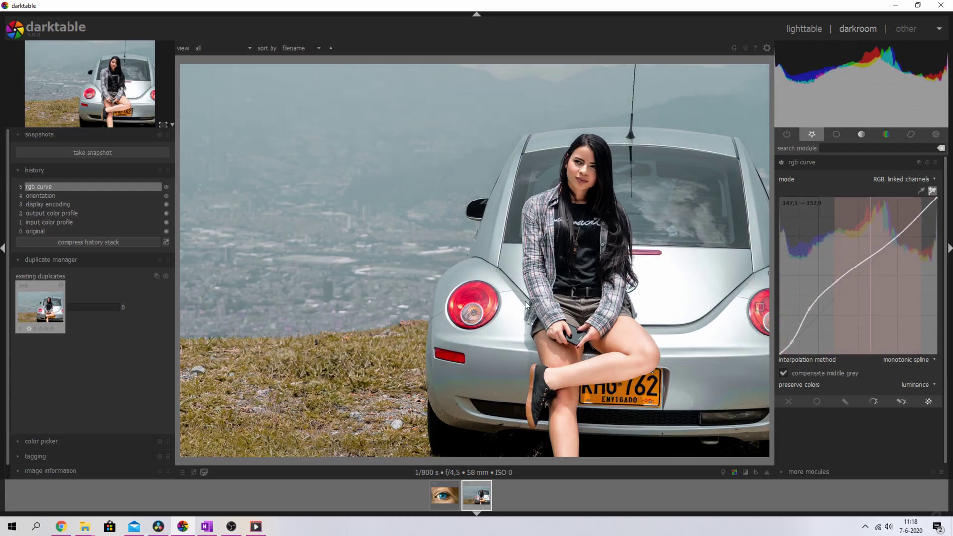
click(553, 319)
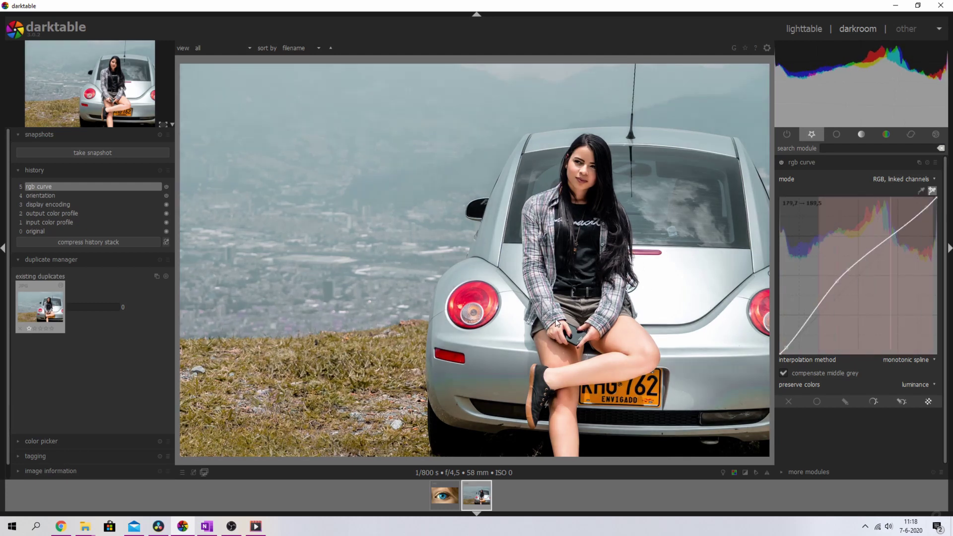
click(926, 162)
click(913, 359)
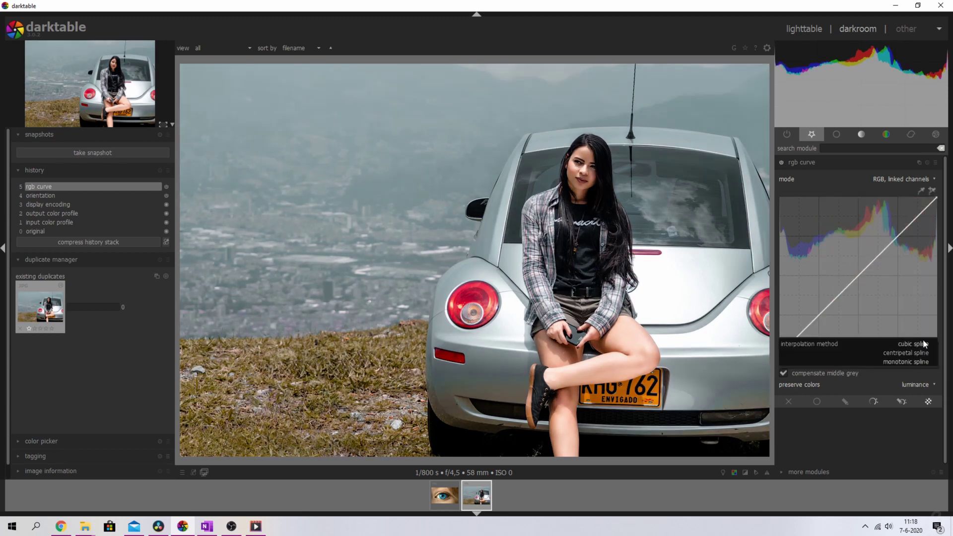
click(922, 370)
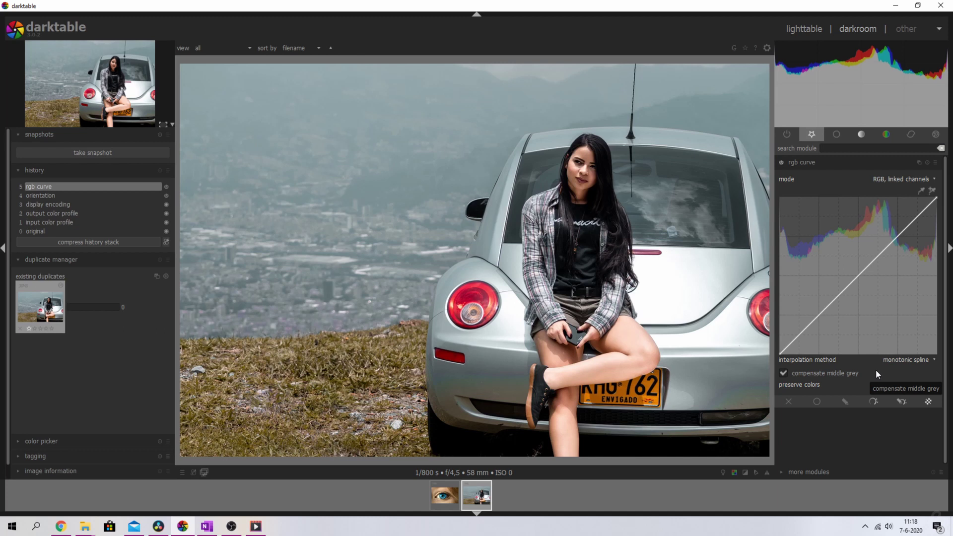
click(783, 373)
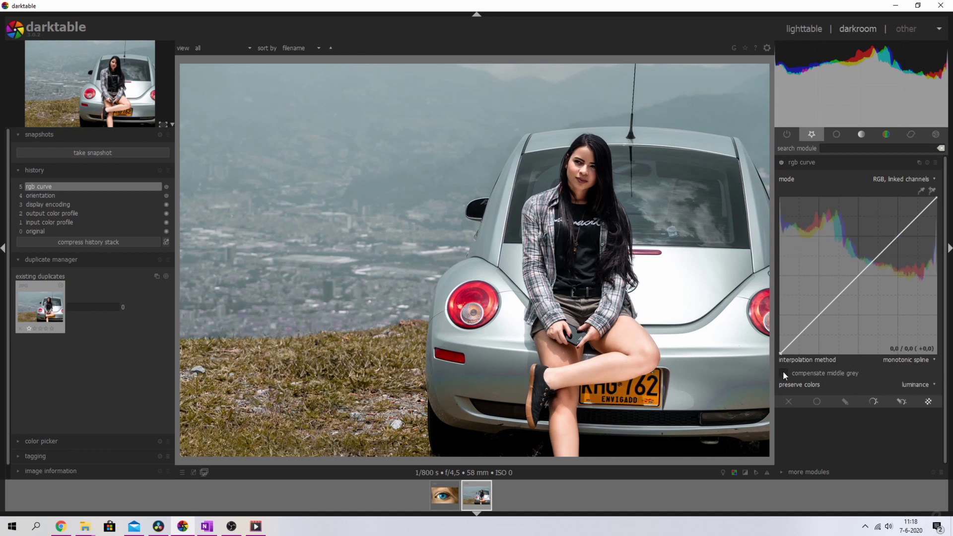
click(783, 373)
click(783, 373)
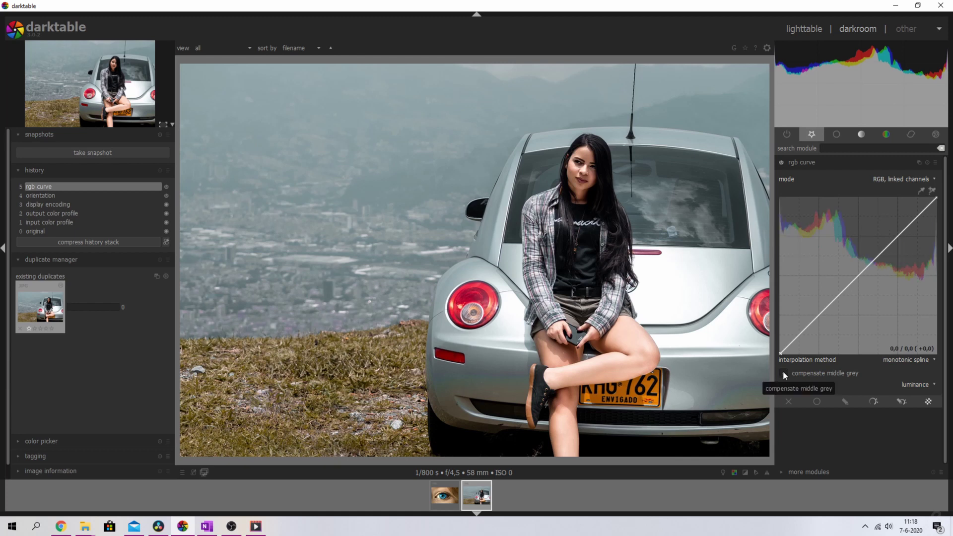
click(783, 372)
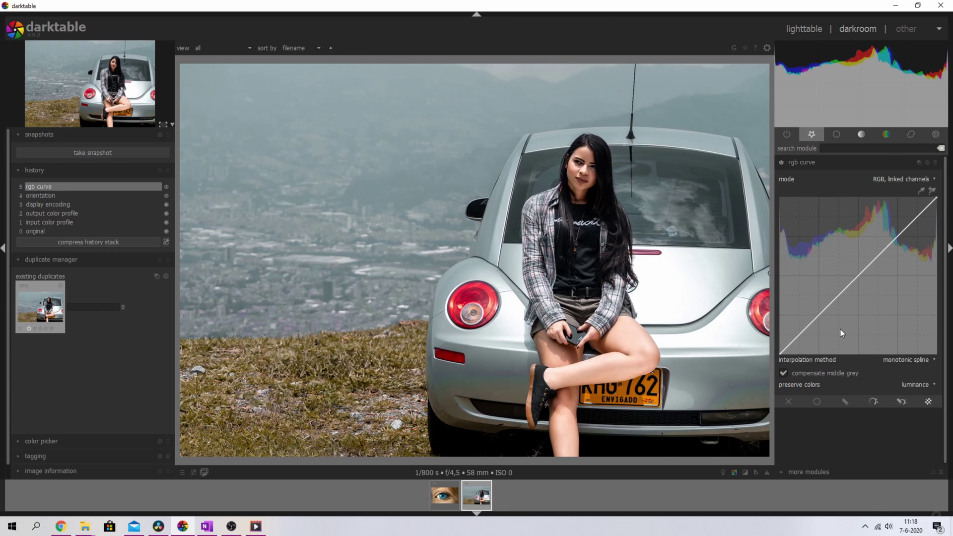
Pull the shadow node down and raise the midtone node to brighten the photo.
click(914, 388)
drag(803, 331, 799, 343)
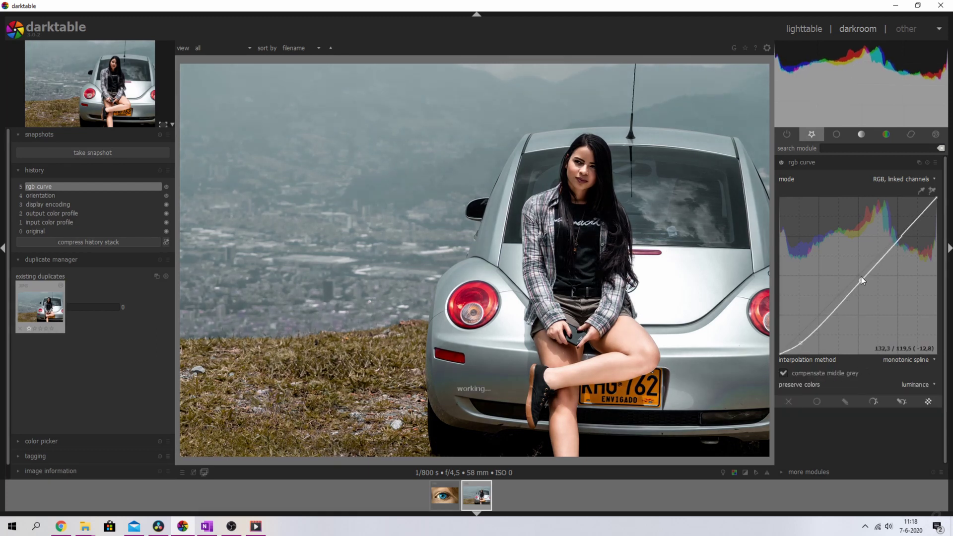
drag(861, 275, 856, 257)
Try preserve colors set to none, luminance, max RGB and average RGB.
click(921, 385)
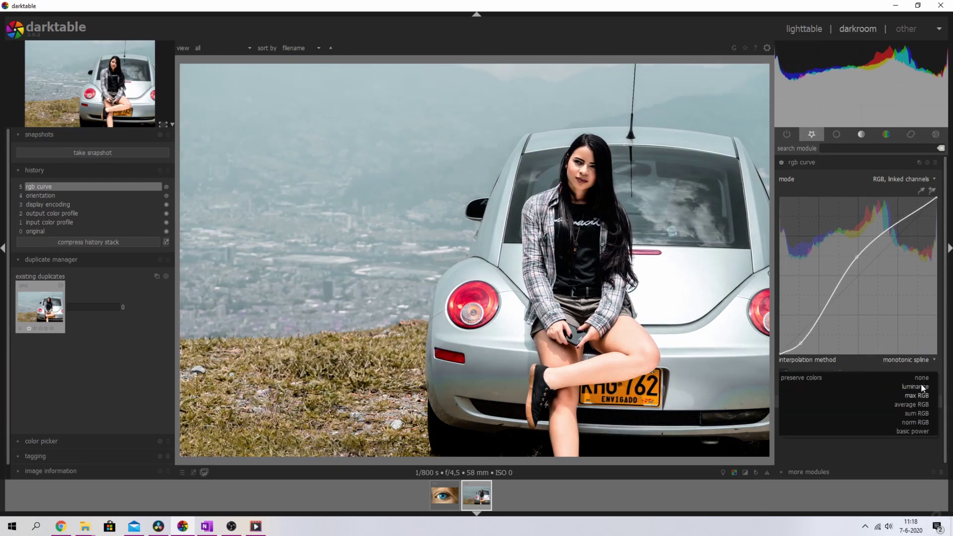
click(922, 377)
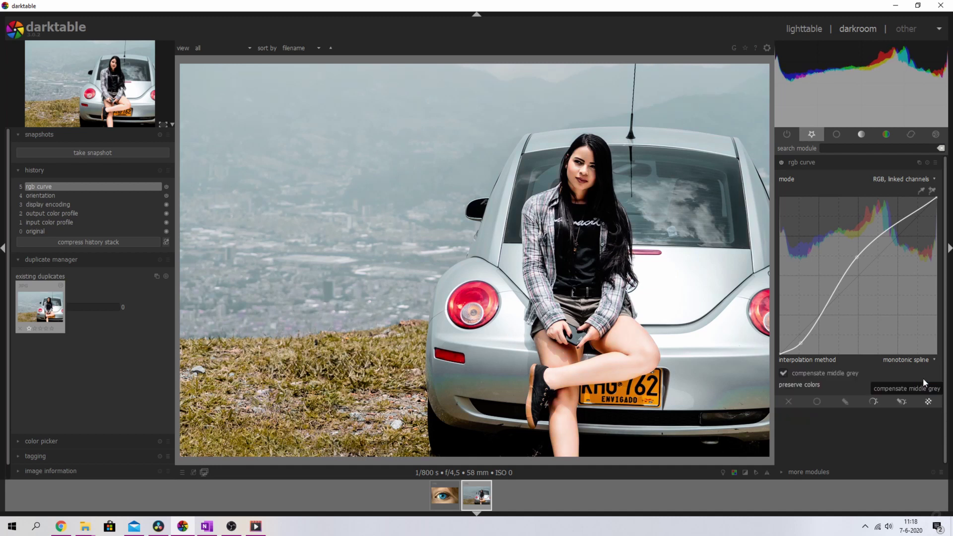
click(924, 384)
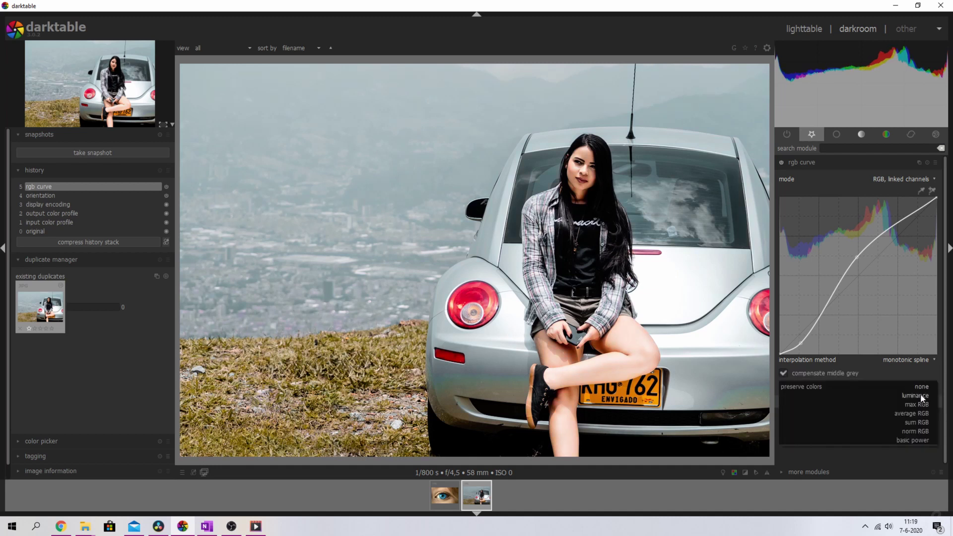
click(922, 397)
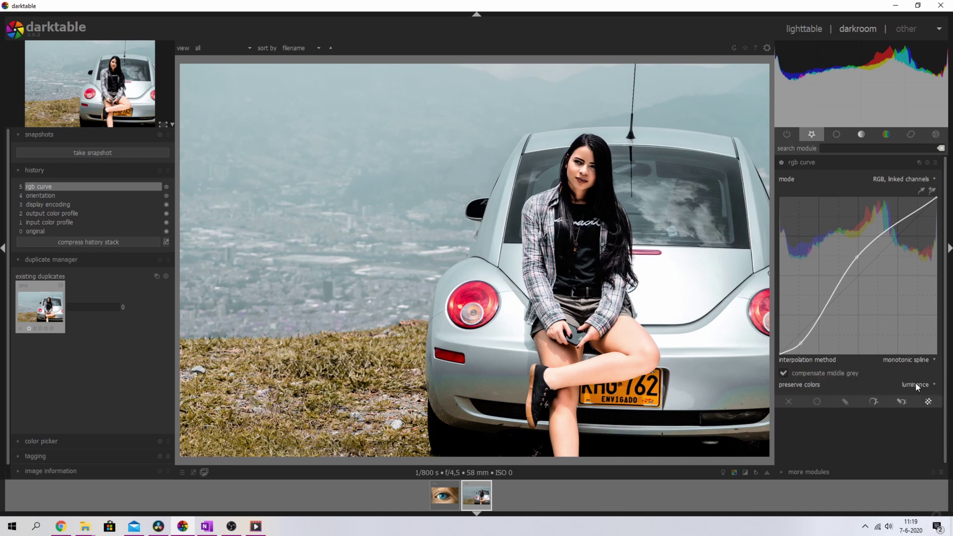
click(913, 384)
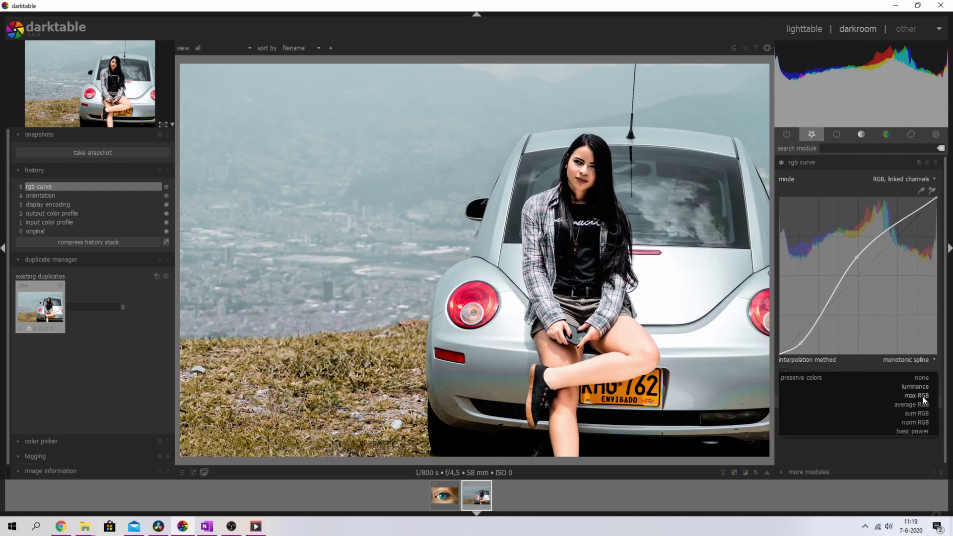
click(923, 397)
click(922, 385)
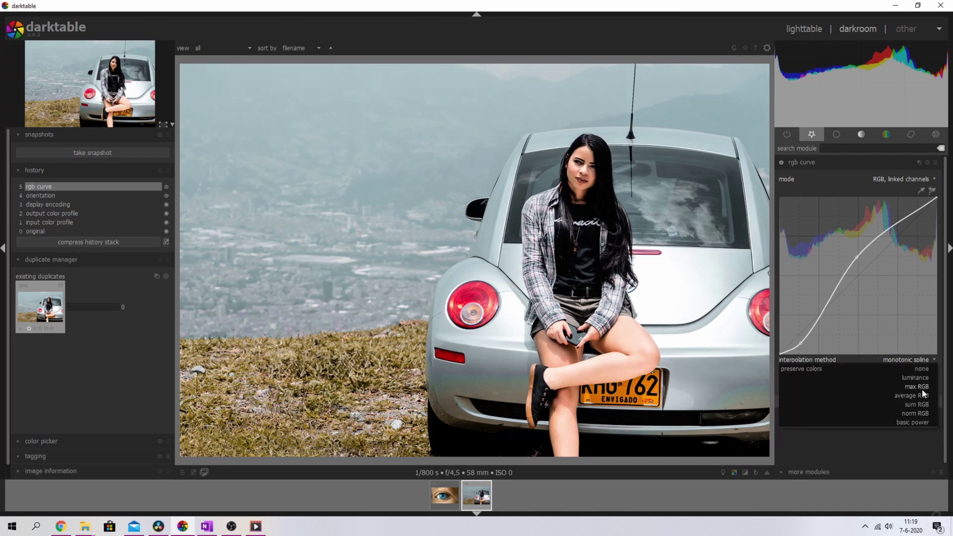
click(921, 393)
Try preserve colors sum RGB, norm RGB and basic power, ending on none.
click(920, 384)
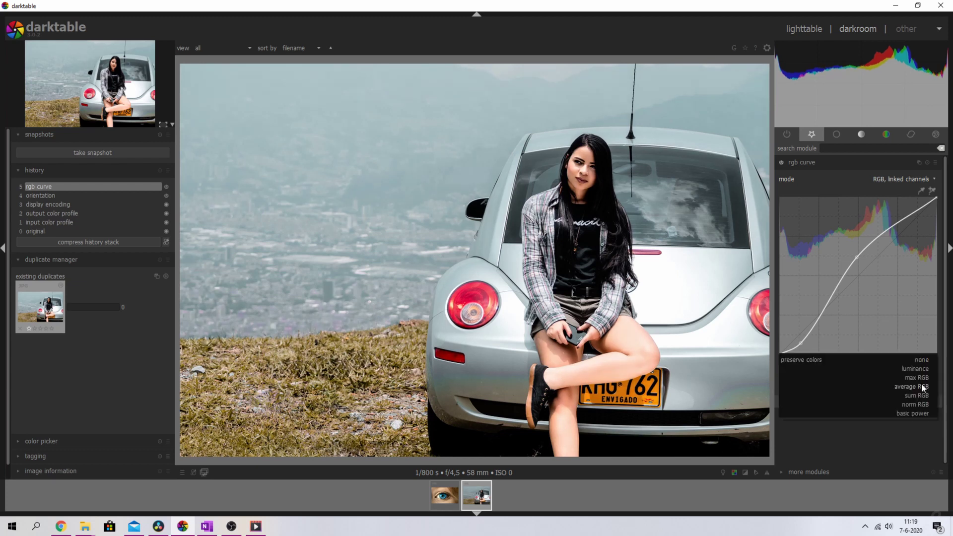
click(922, 397)
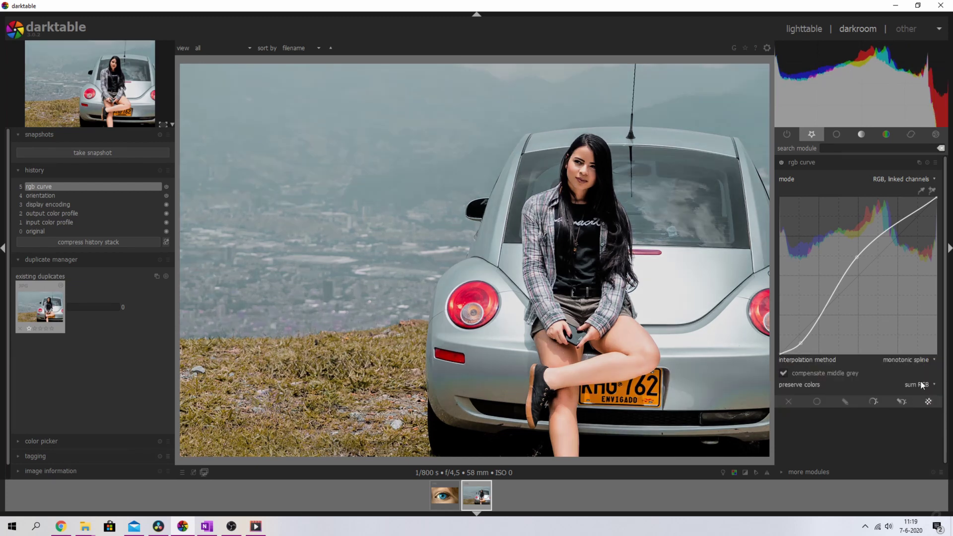
click(921, 387)
click(922, 392)
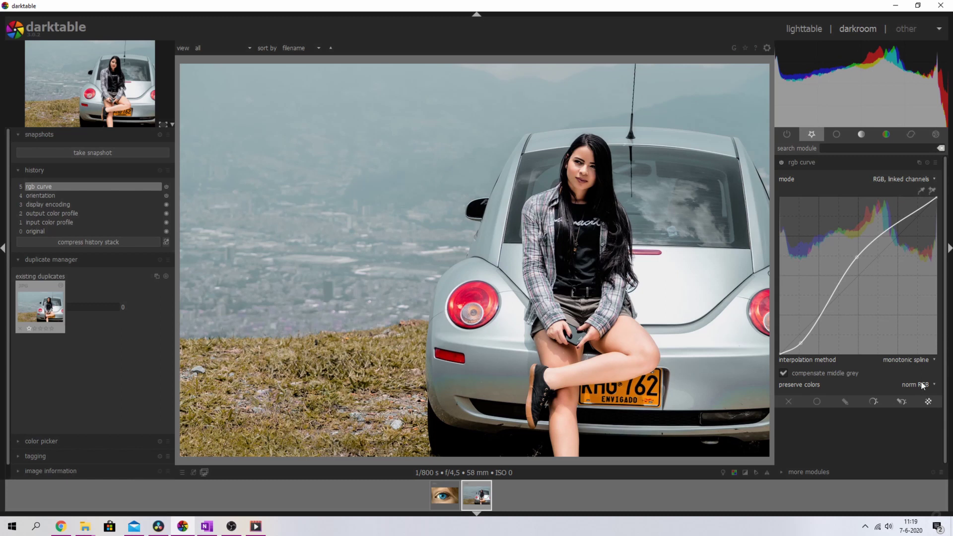
click(921, 380)
click(917, 393)
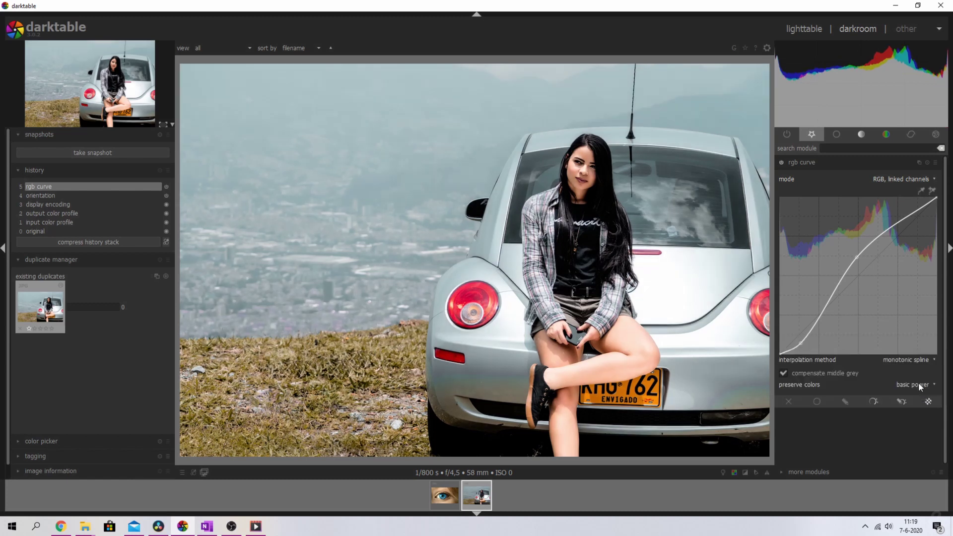
click(918, 381)
click(924, 333)
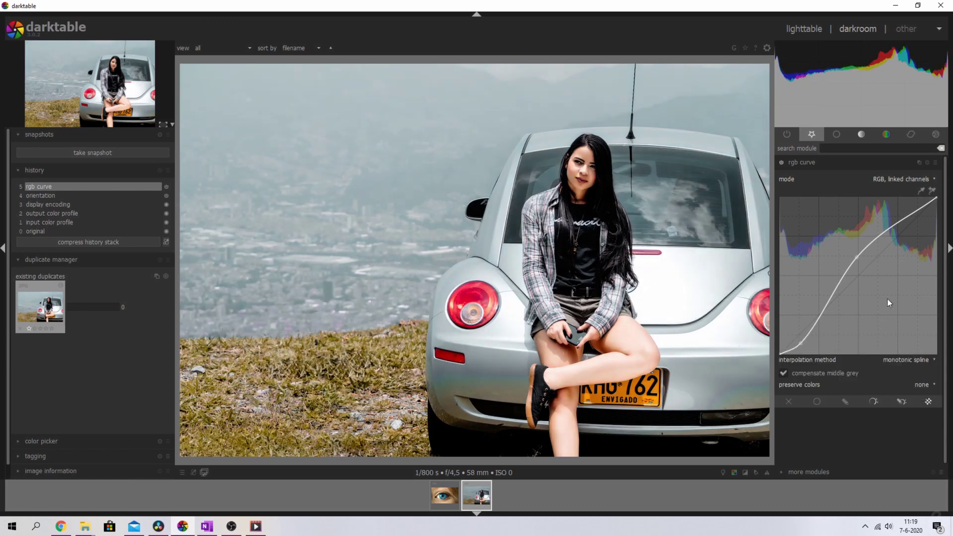